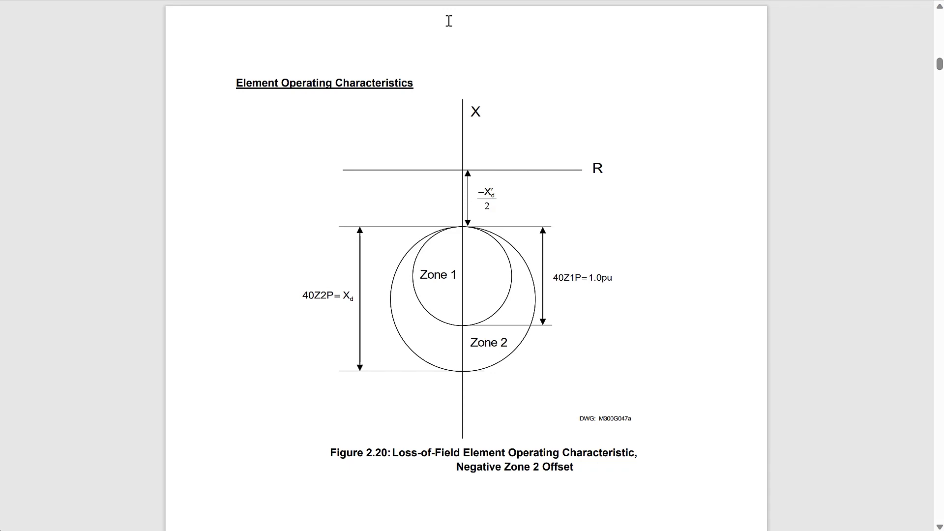
# - Draw two curved freehand strokes from near the R axis into the Zone 1 circle of Figure 2.20
pyautogui.moveTo(449, 21)
pyautogui.moveTo(479, 172)
pyautogui.mouseDown()
pyautogui.moveTo(465, 205)
pyautogui.moveTo(498, 157)
pyautogui.moveTo(523, 139)
pyautogui.mouseUp()
pyautogui.moveTo(538, 129)
pyautogui.mouseDown()
pyautogui.moveTo(536, 142)
pyautogui.moveTo(566, 106)
pyautogui.mouseUp()
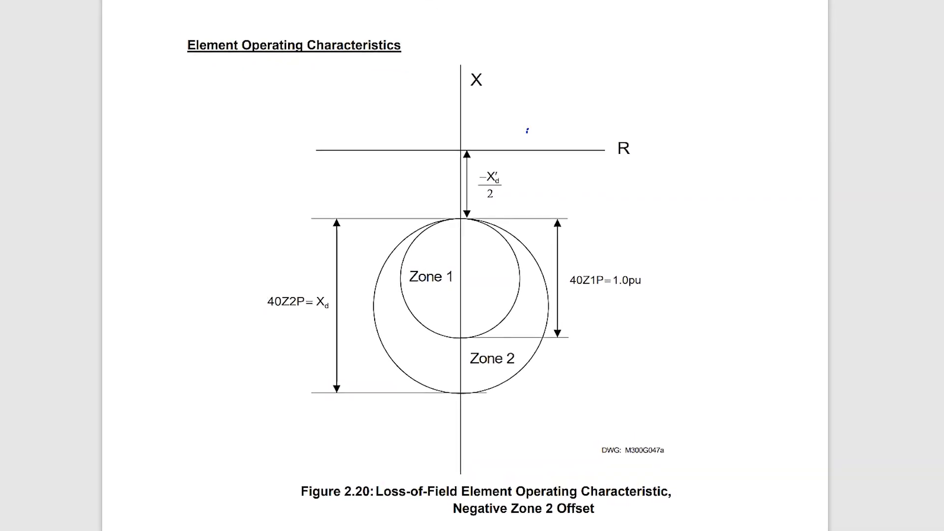
pyautogui.moveTo(530, 127)
pyautogui.mouseDown()
pyautogui.moveTo(517, 199)
pyautogui.moveTo(464, 248)
pyautogui.mouseUp()
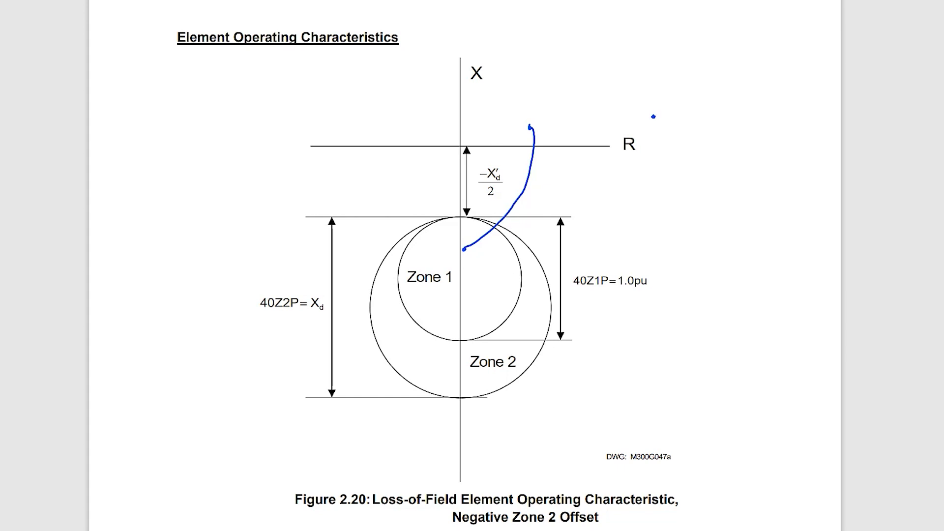
pyautogui.moveTo(653, 117)
pyautogui.mouseDown()
pyautogui.moveTo(638, 158)
pyautogui.moveTo(579, 226)
pyautogui.moveTo(518, 268)
pyautogui.moveTo(471, 283)
pyautogui.mouseUp()
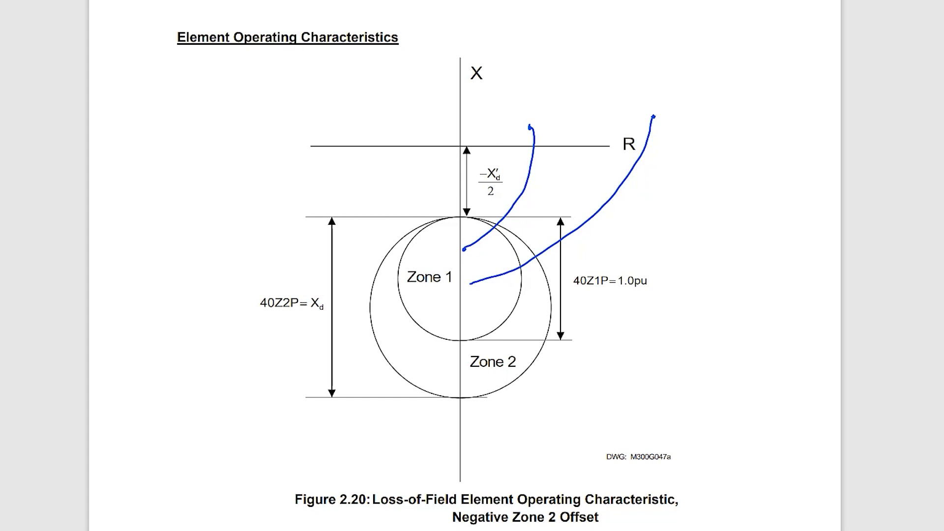
# - Mark the –X'd/2 offset, the 40Z1P=1.0pu label and the 40Z2P=Xd label in Figure 2.20 with freehand arrows
pyautogui.moveTo(489, 115)
pyautogui.mouseDown()
pyautogui.moveTo(490, 157)
pyautogui.moveTo(495, 147)
pyautogui.mouseUp()
pyautogui.moveTo(655, 219); pyautogui.dragTo(638, 252)
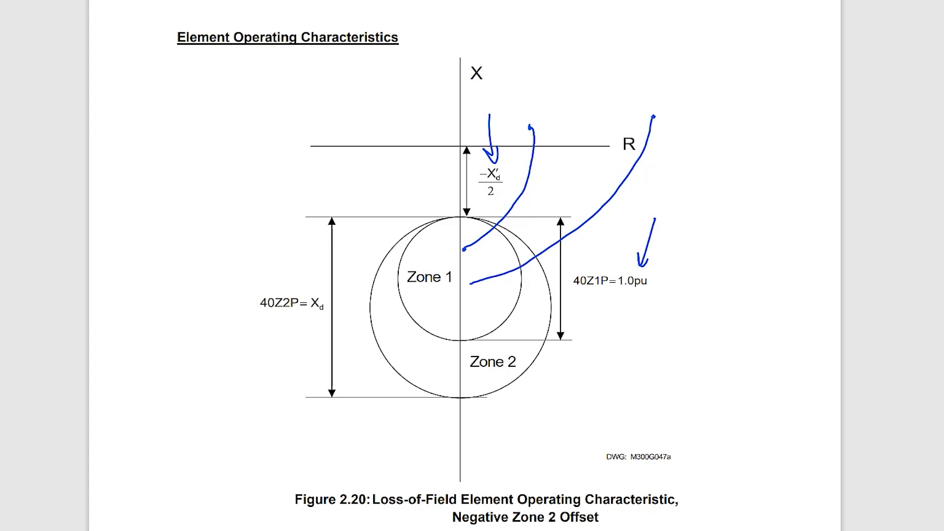
pyautogui.moveTo(288, 244); pyautogui.dragTo(319, 285)
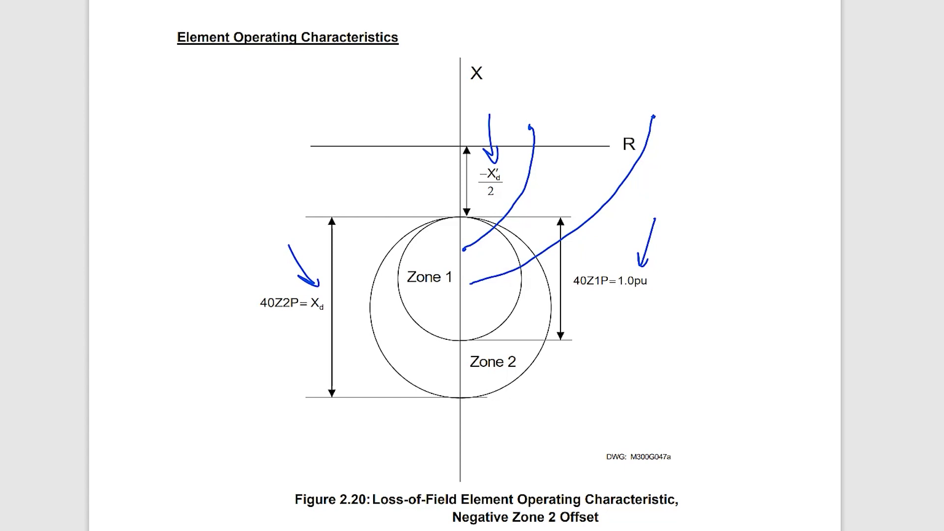
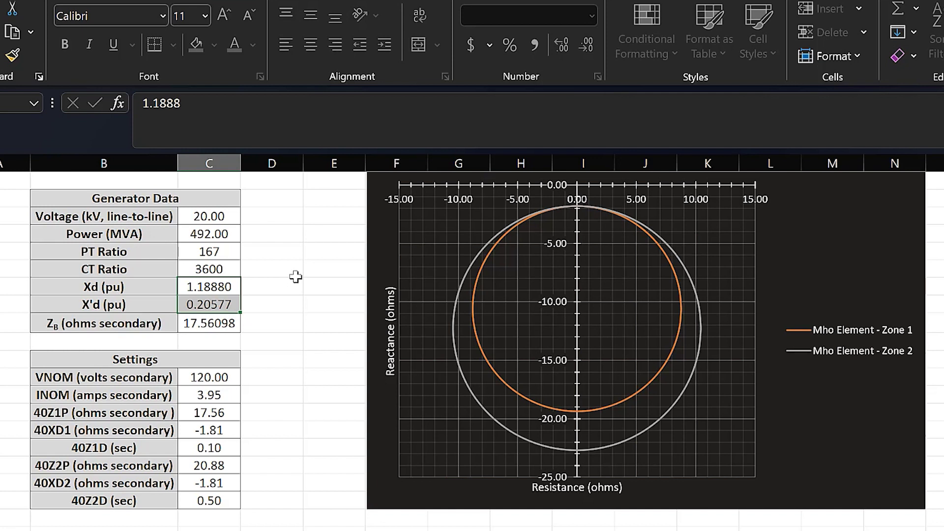
# - Switch to the Excel workbook and review the generator's Xd and X'd inputs and the calculated relay settings from VNOM to 40Z2D
pyautogui.click(211, 289)
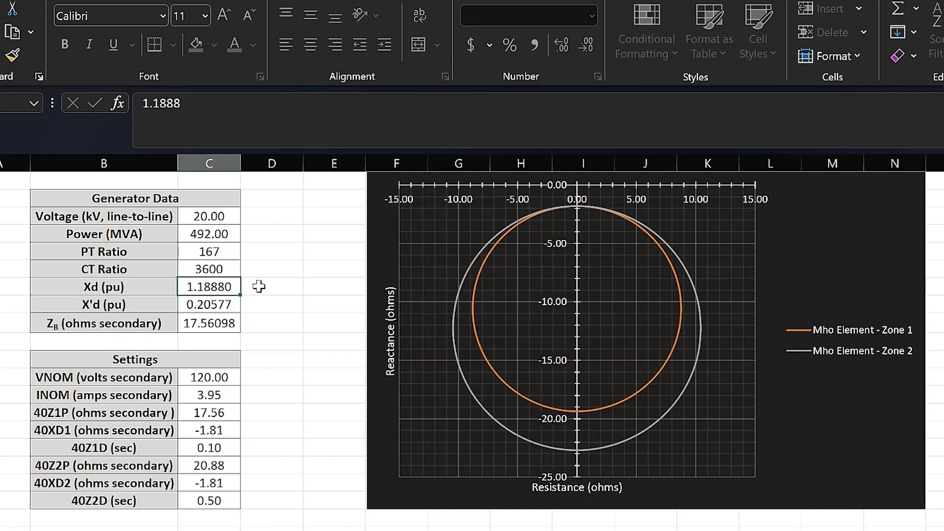
pyautogui.click(223, 307)
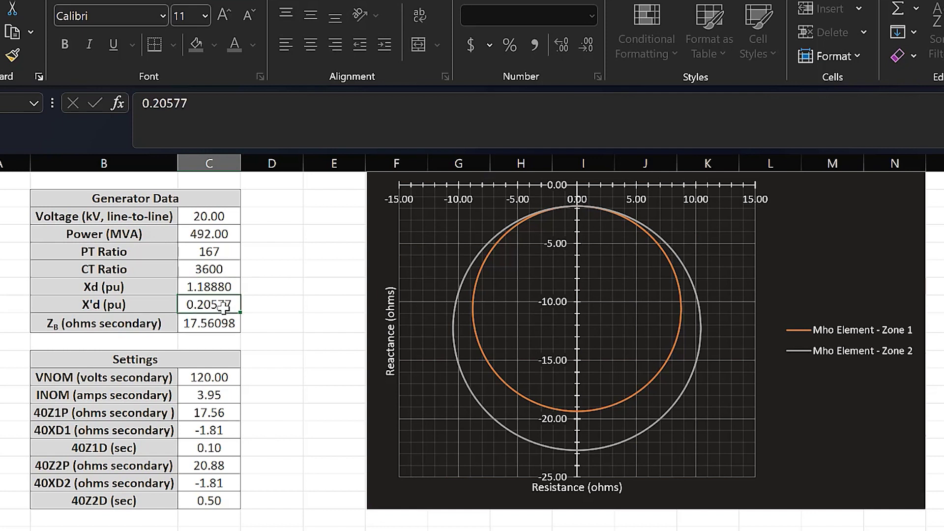
pyautogui.moveTo(224, 305); pyautogui.dragTo(222, 294)
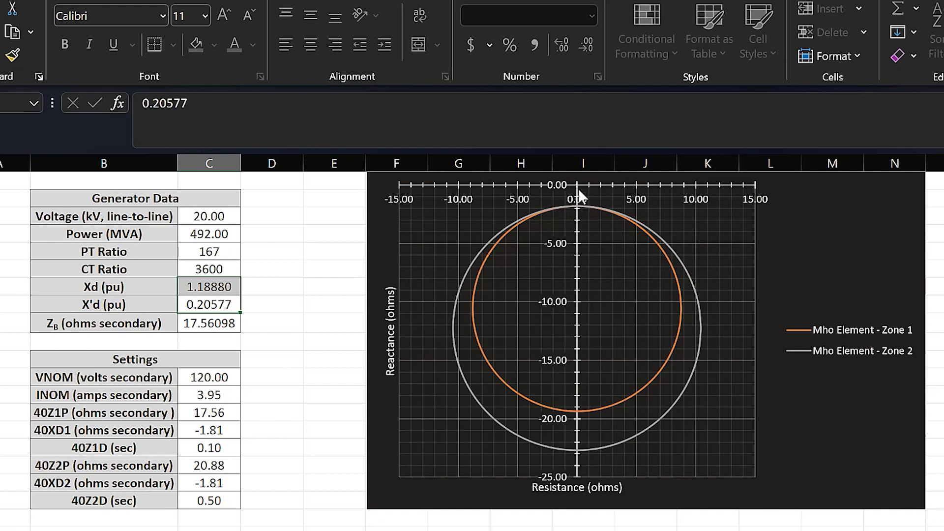
pyautogui.click(215, 302)
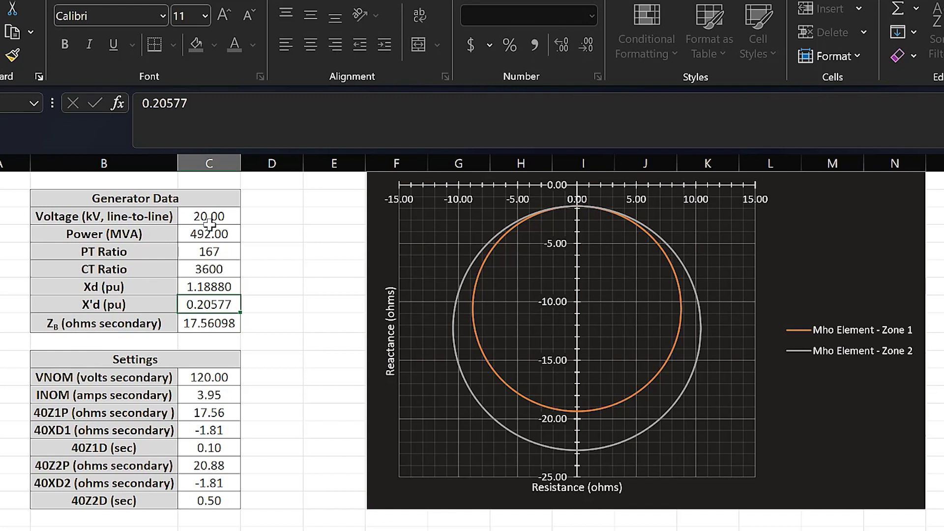
pyautogui.click(218, 286)
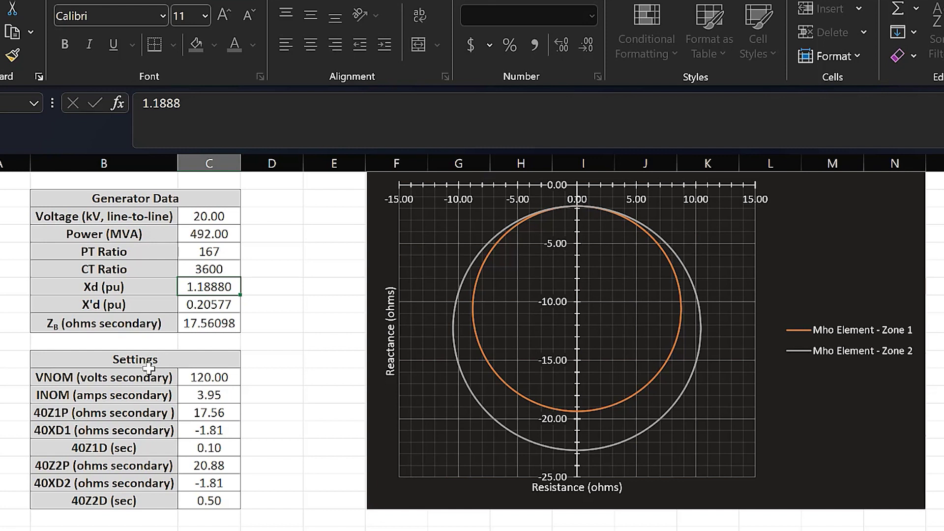
pyautogui.moveTo(222, 385); pyautogui.dragTo(210, 500)
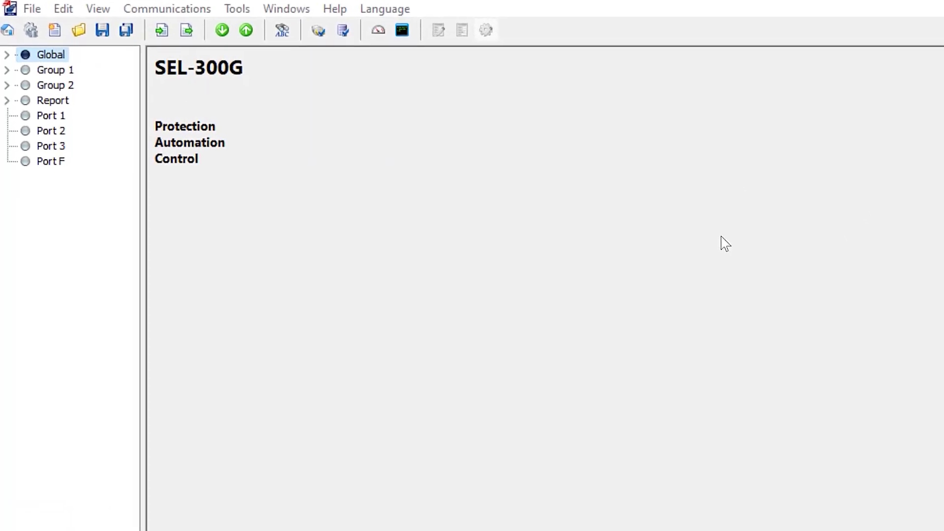
# - In the SEL-300G settings editor, set Group 1's phase CT ratio (CTR) to 3600 and phase PT ratio (PTR) to 167
pyautogui.click(7, 71)
pyautogui.moveTo(143, 95); pyautogui.dragTo(216, 101)
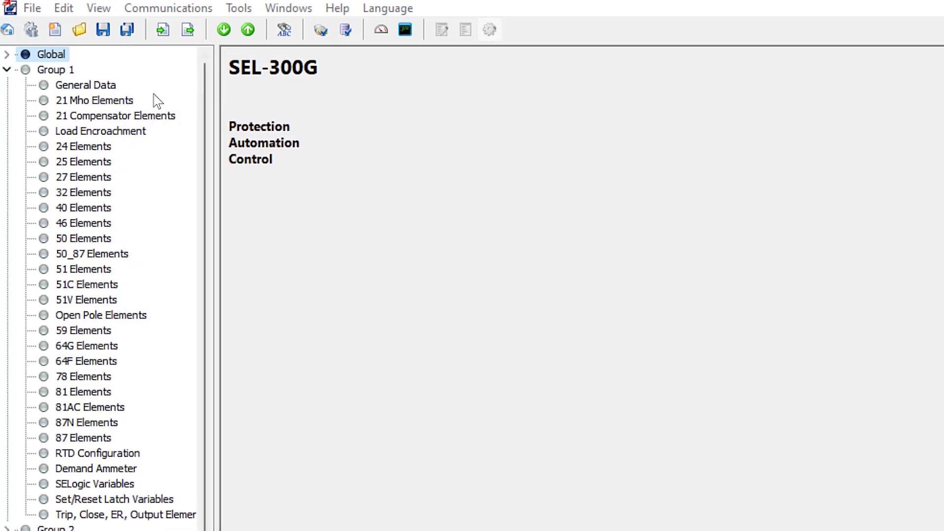
pyautogui.click(98, 85)
pyautogui.scroll(-1, 570, 216)
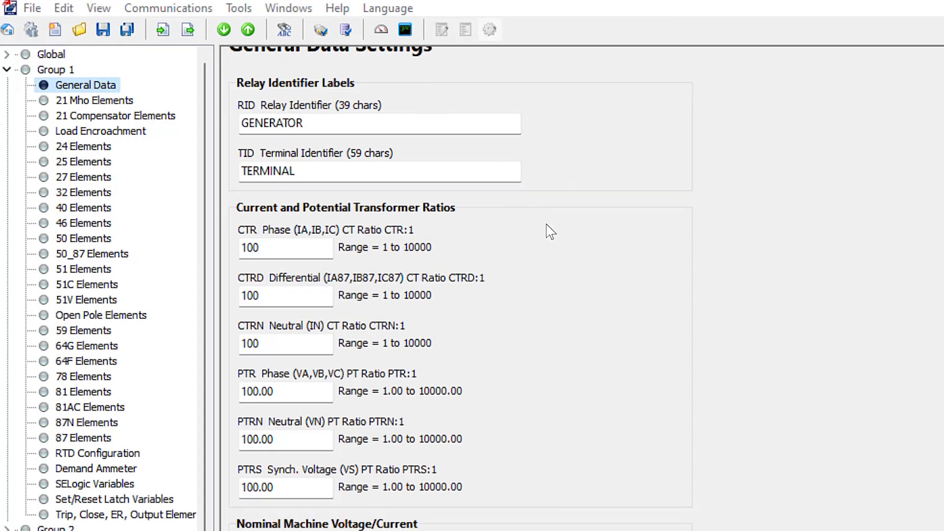
pyautogui.click(258, 248)
pyautogui.doubleClick(258, 248)
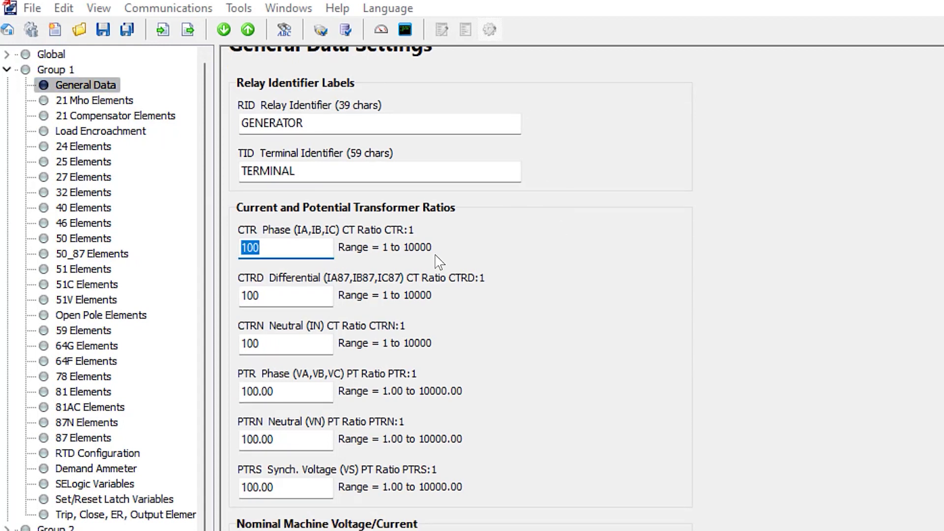
pyautogui.write('3600')
pyautogui.doubleClick(320, 392)
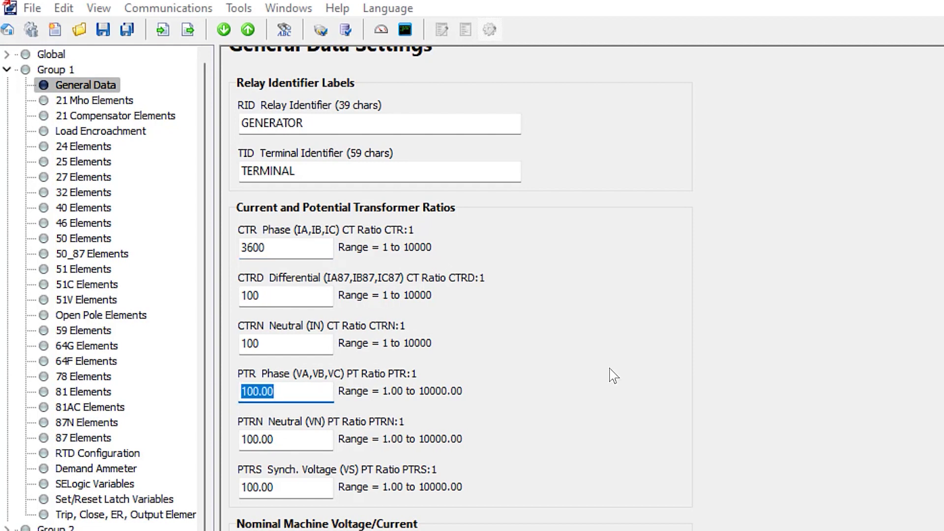
pyautogui.write('167')
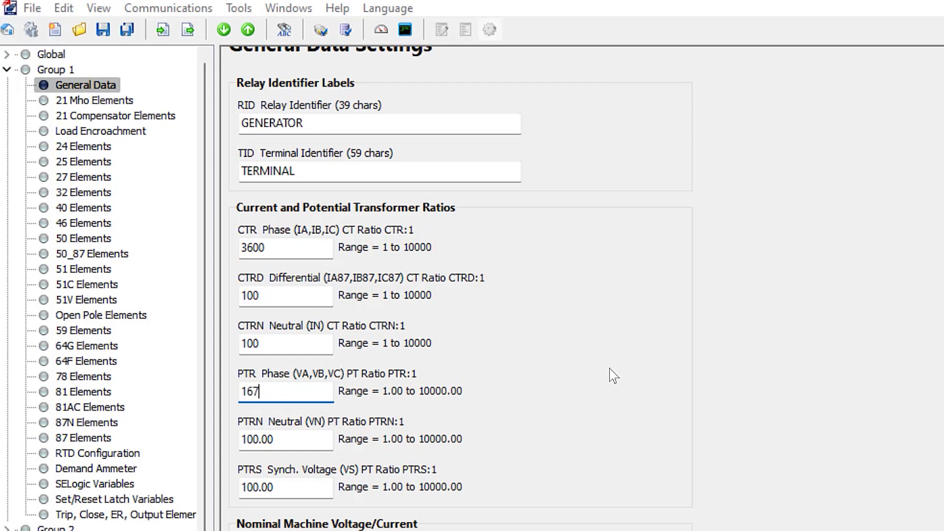
# - Set the nominal machine voltage VNOM to 120.0 V in the Group 1 general data
pyautogui.scroll(-5, 703, 252)
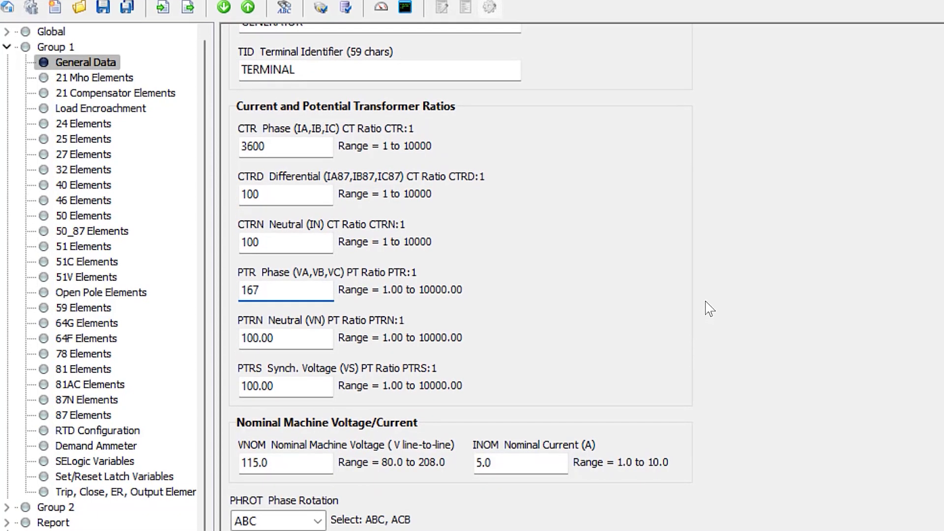
pyautogui.click(311, 401)
pyautogui.moveTo(312, 402); pyautogui.dragTo(240, 399)
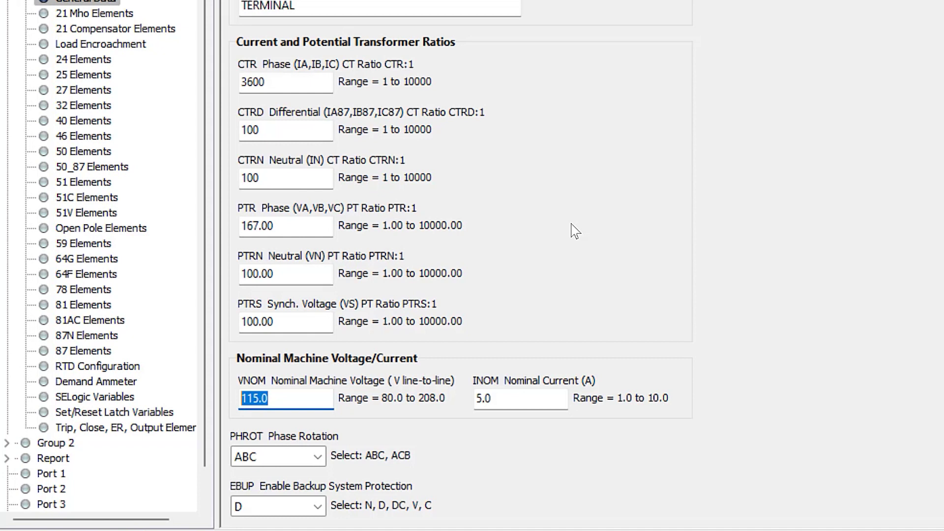
pyautogui.write('120.0')
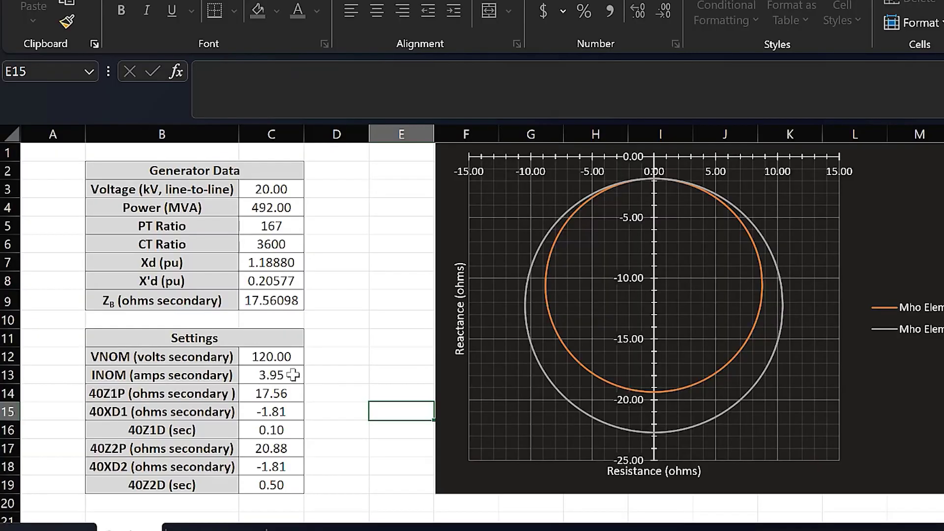
# - Switch to the Excel workbook and examine the VNOM and INOM formulas with the power, voltage and CT ratio cells feeding them
pyautogui.click(294, 375)
pyautogui.click(292, 354)
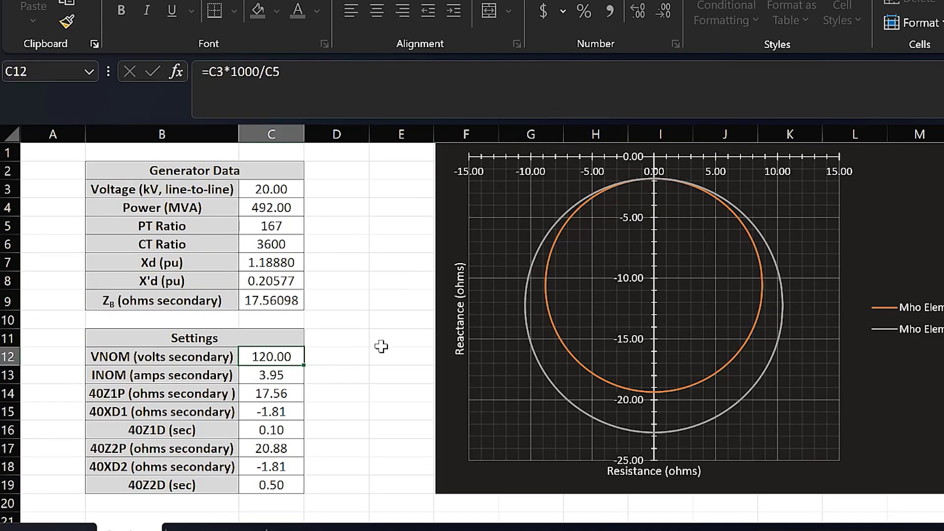
pyautogui.press('Down')
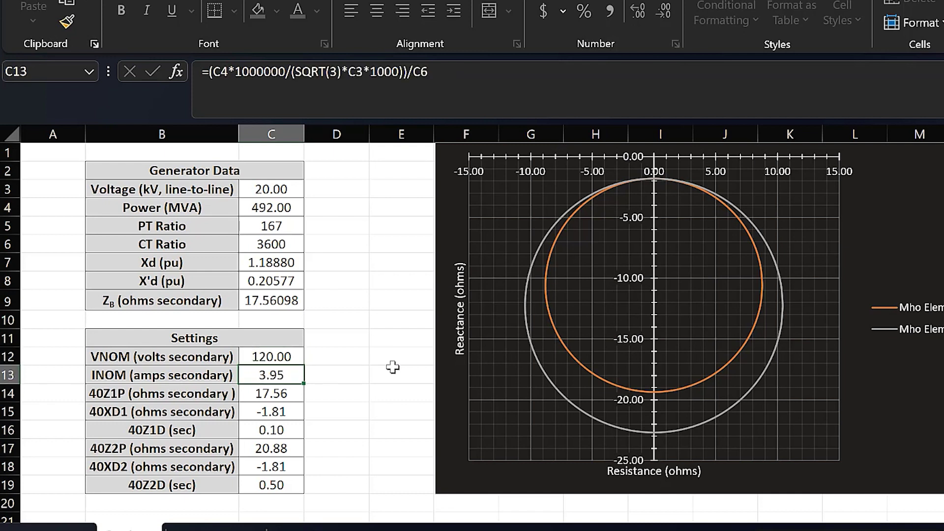
pyautogui.click(293, 206)
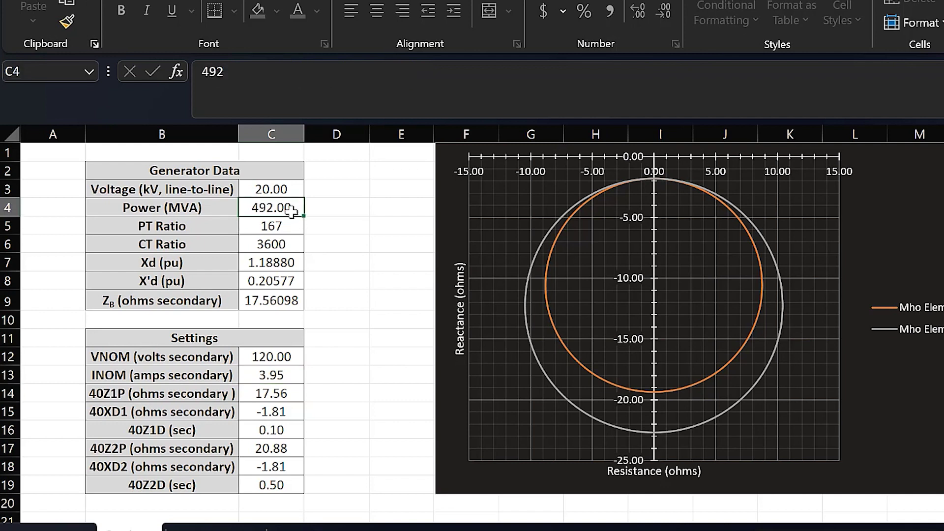
pyautogui.click(290, 187)
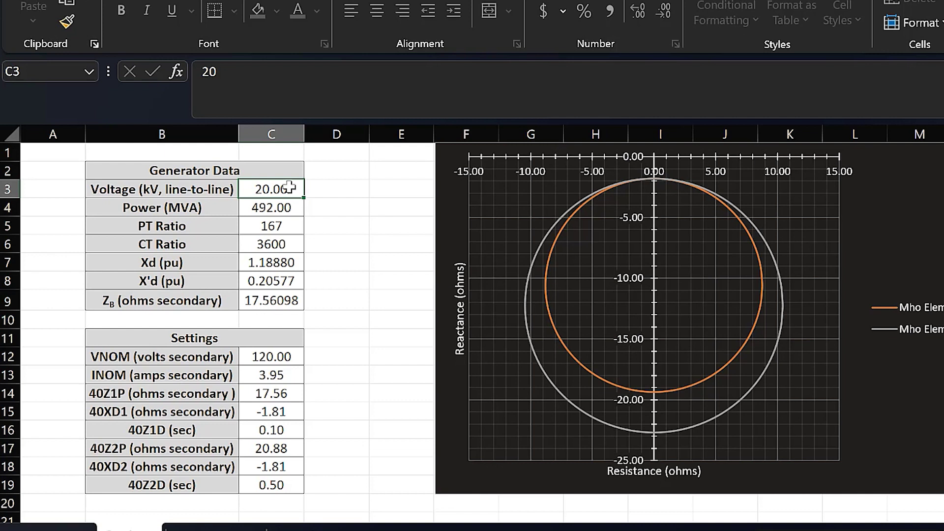
pyautogui.click(297, 245)
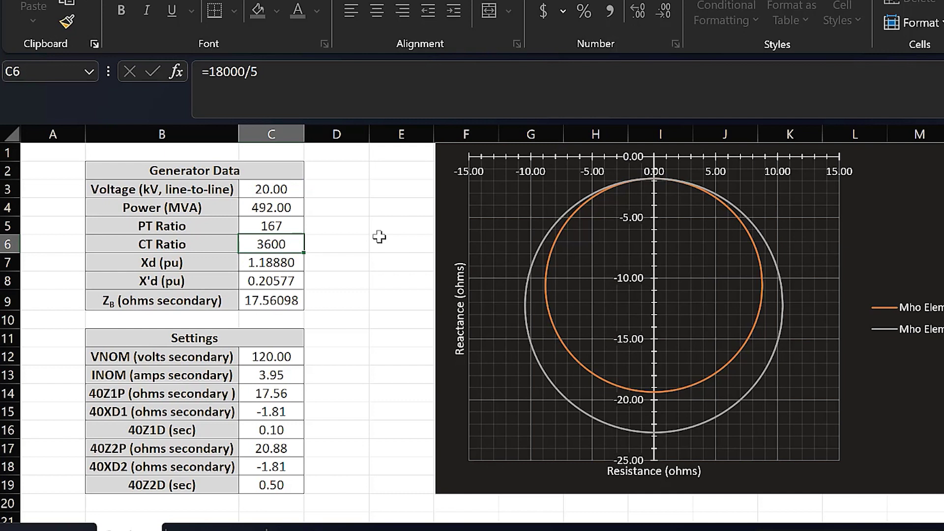
pyautogui.click(285, 375)
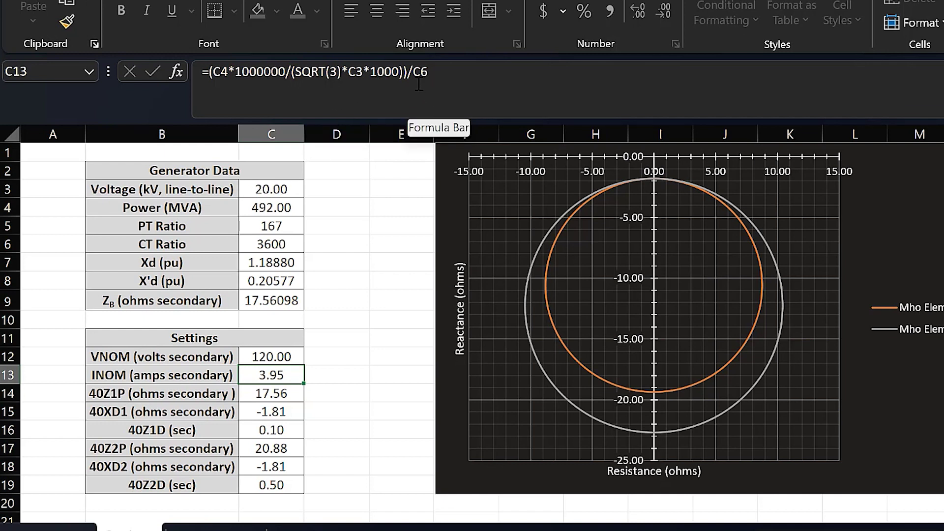
pyautogui.click(278, 242)
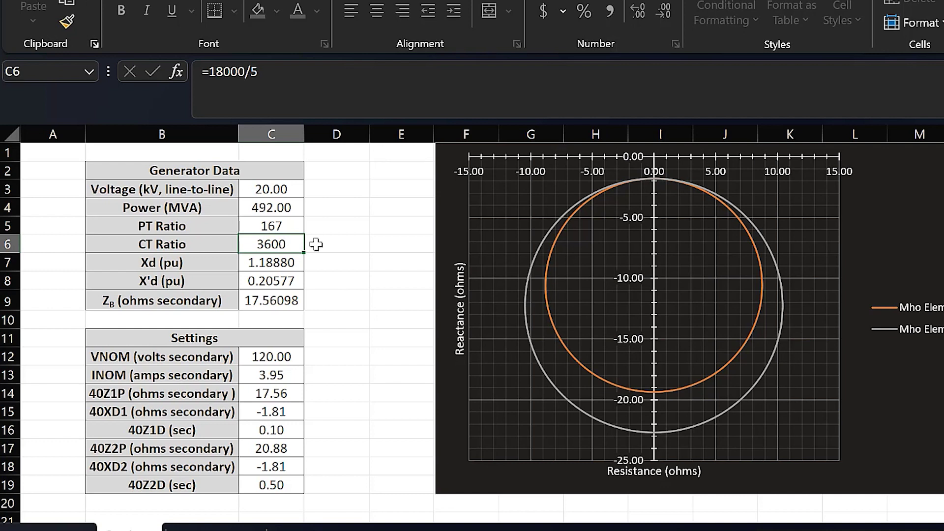
pyautogui.click(288, 378)
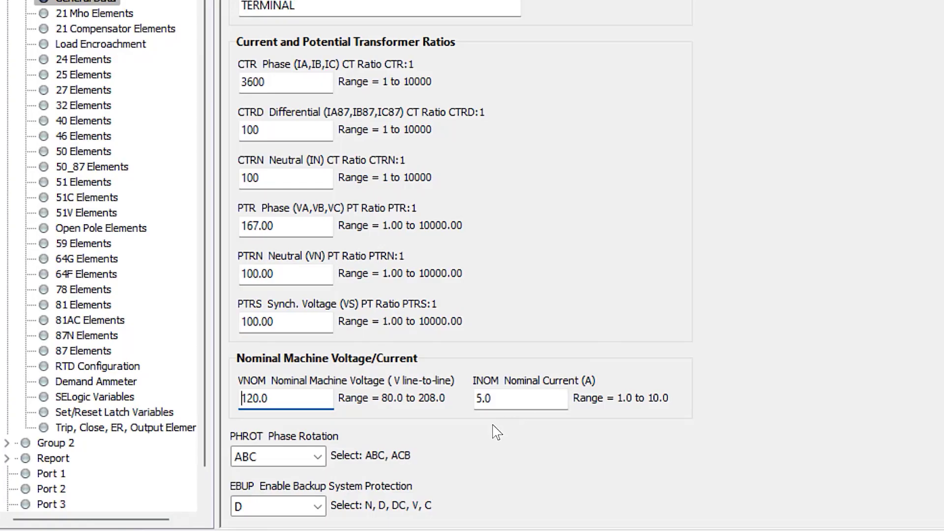
# - Back in the relay settings editor, set the nominal current INOM to 4.0 A in the Group 1 general data
pyautogui.click(491, 398)
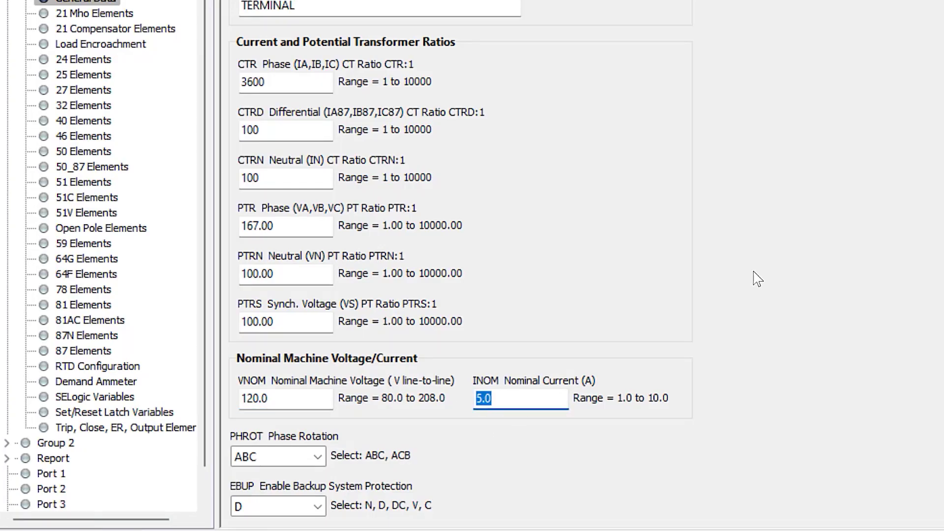
pyautogui.write('3.9')
pyautogui.press('BackSpace')
pyautogui.press('BackSpace')
pyautogui.press('BackSpace')
pyautogui.write('4.0')
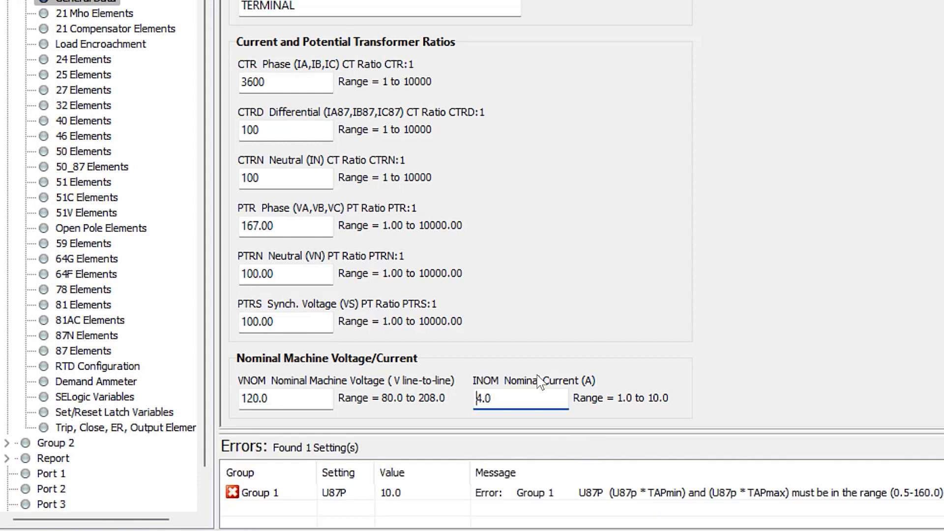
pyautogui.press('Home')
# - Go to the setting behind the U87P error and disable differential protection by setting E87 to N
pyautogui.click(686, 495)
pyautogui.doubleClick(687, 494)
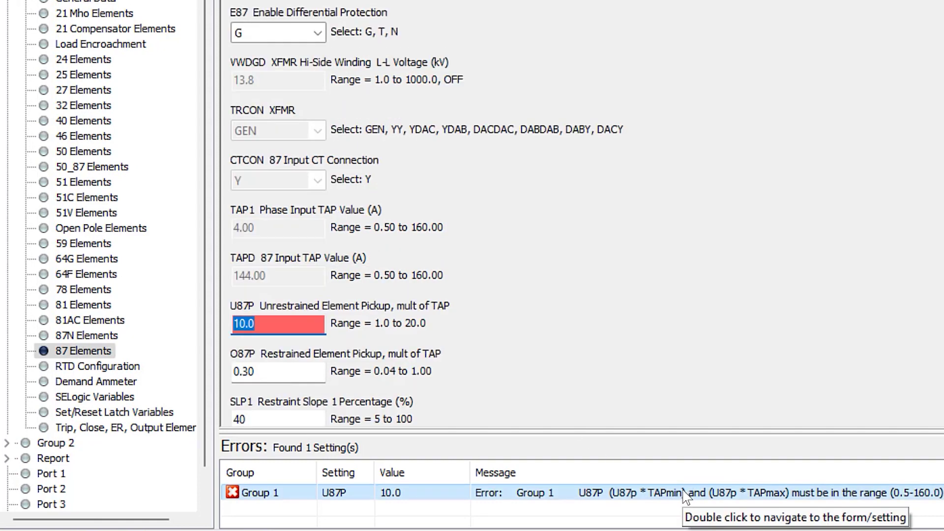
pyautogui.click(317, 32)
pyautogui.click(295, 88)
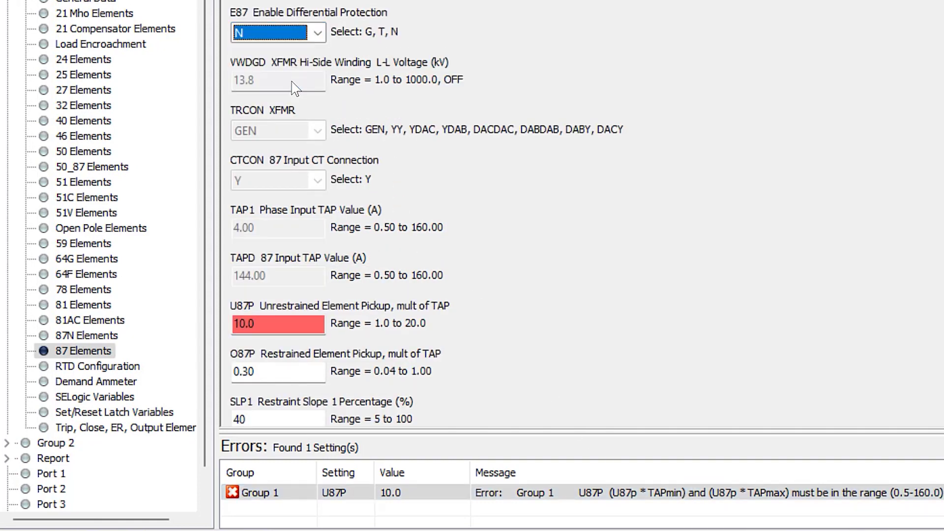
pyautogui.press('n')
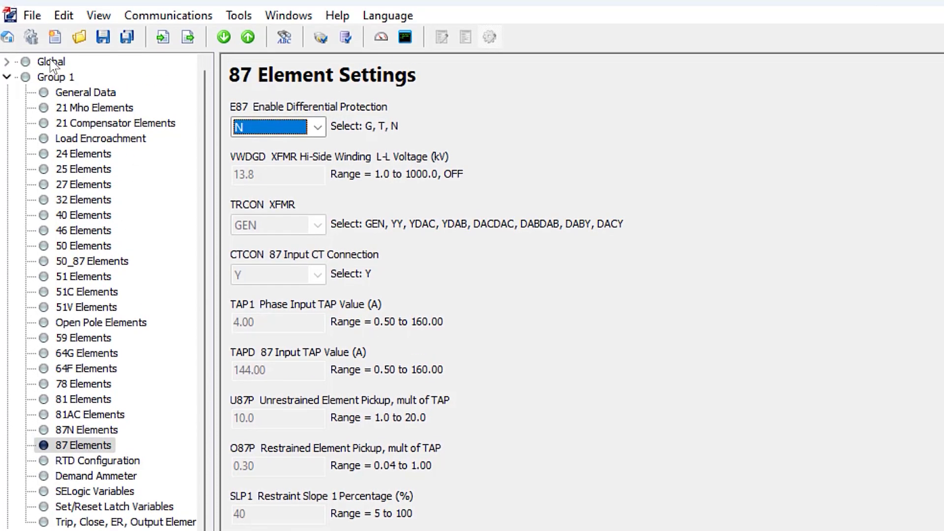
# - Open the Group 1 40 element settings and set E40 Enable Loss-of-Field Protection to Y
pyautogui.click(99, 217)
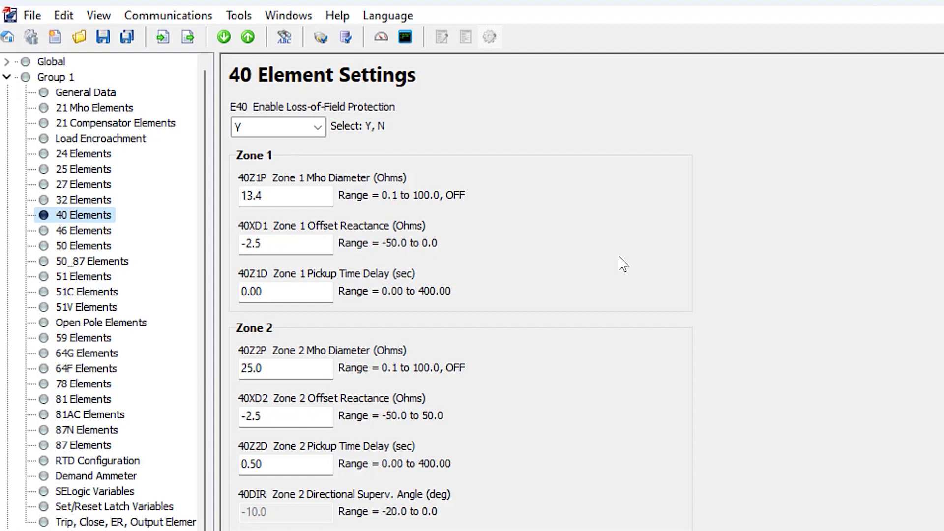
pyautogui.click(317, 127)
pyautogui.click(305, 147)
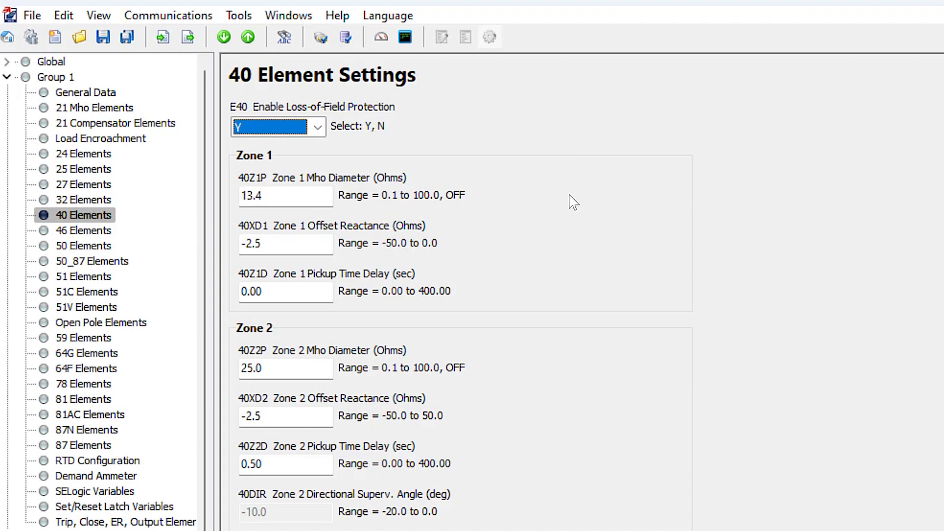
# - Set Zone 1 of the 40 element to a 17.6 ohm mho diameter, -1.8 ohm offset reactance and 0.10 s pickup delay
pyautogui.click(281, 196)
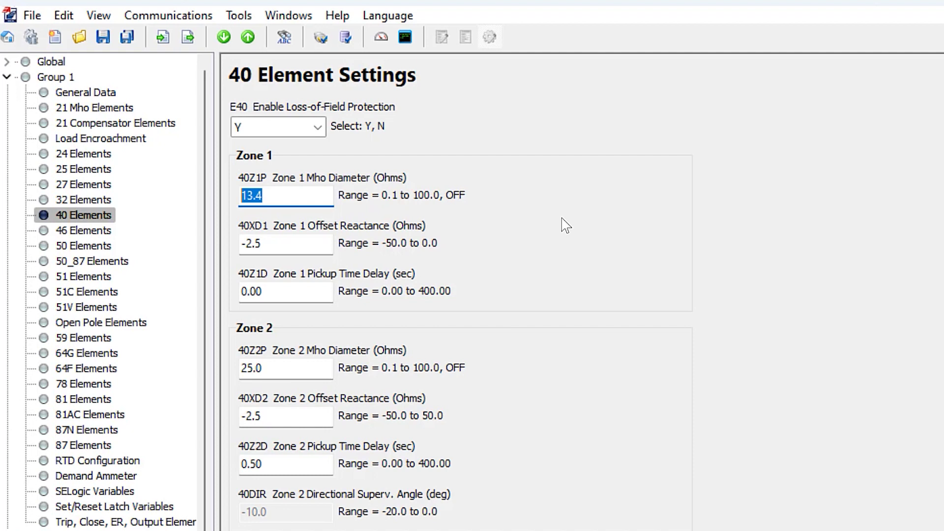
pyautogui.write('17.56')
pyautogui.press('Return')
pyautogui.click(281, 251)
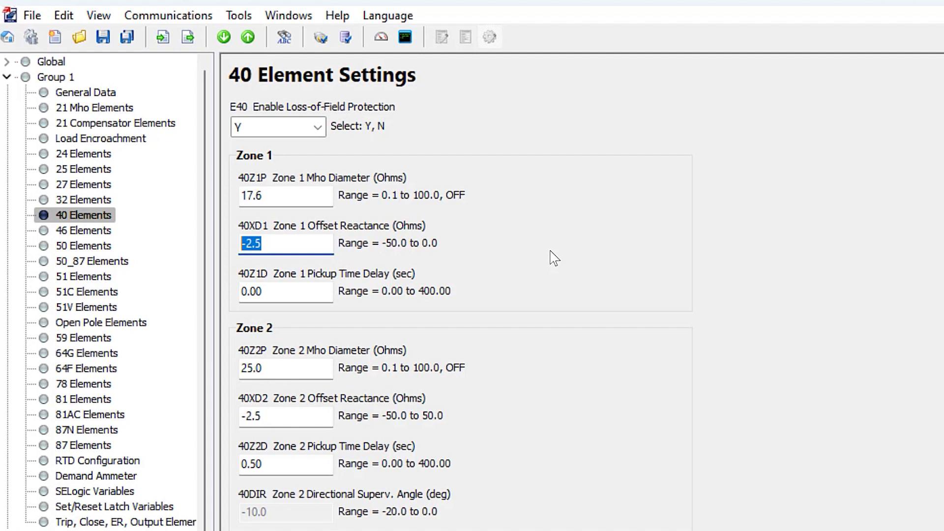
pyautogui.write('-1.8')
pyautogui.press('Return')
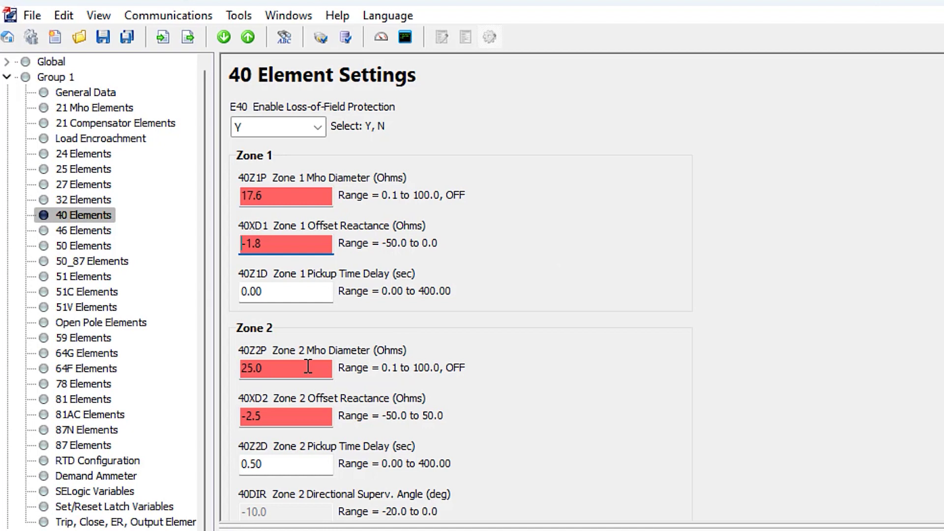
pyautogui.click(316, 293)
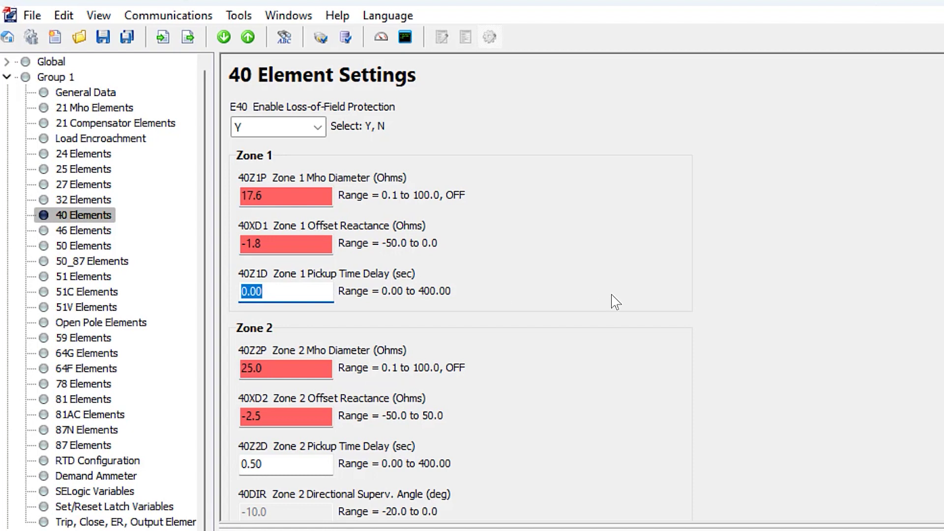
pyautogui.write('0.10')
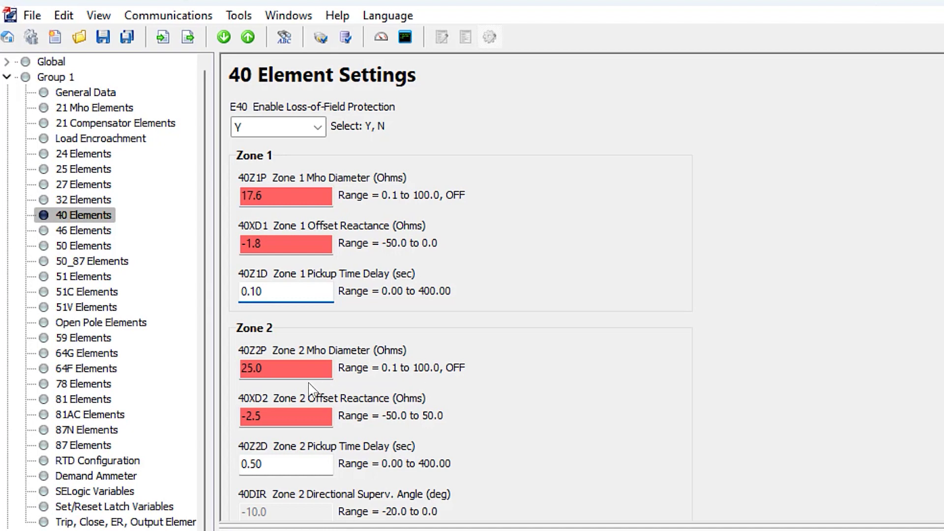
# - Set the Zone 2 mho diameter 40Z2P to 20.9 ohms and the offset reactance 40XD2 to -1.8 ohms
pyautogui.click(299, 370)
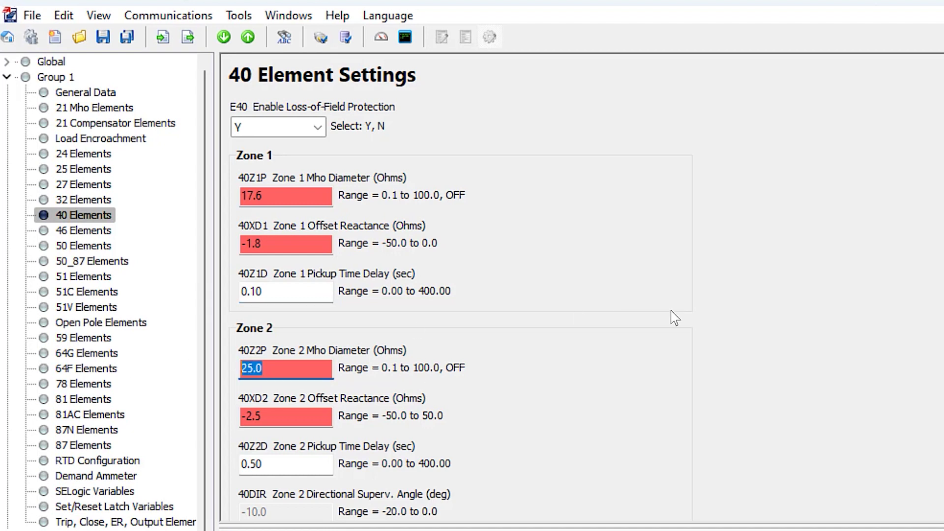
pyautogui.write('20.9')
pyautogui.click(303, 417)
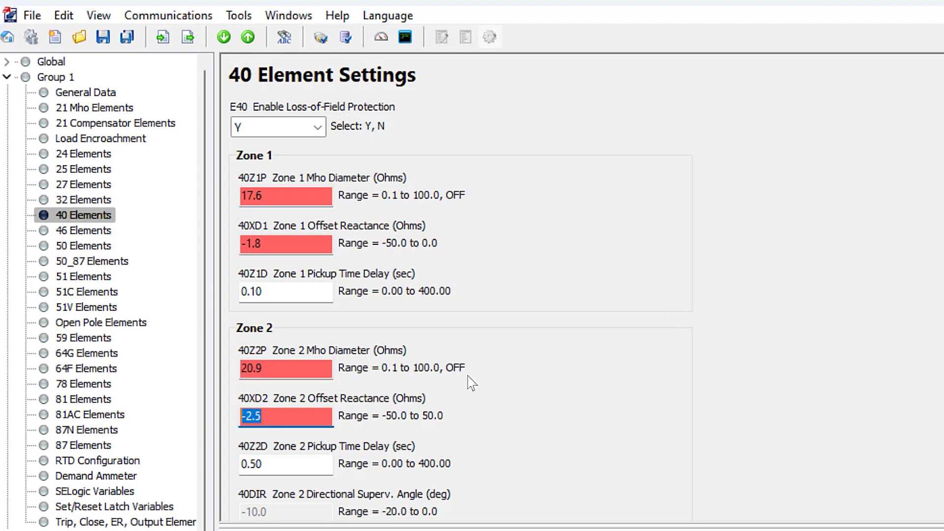
pyautogui.write('-1.8')
pyautogui.press('Return')
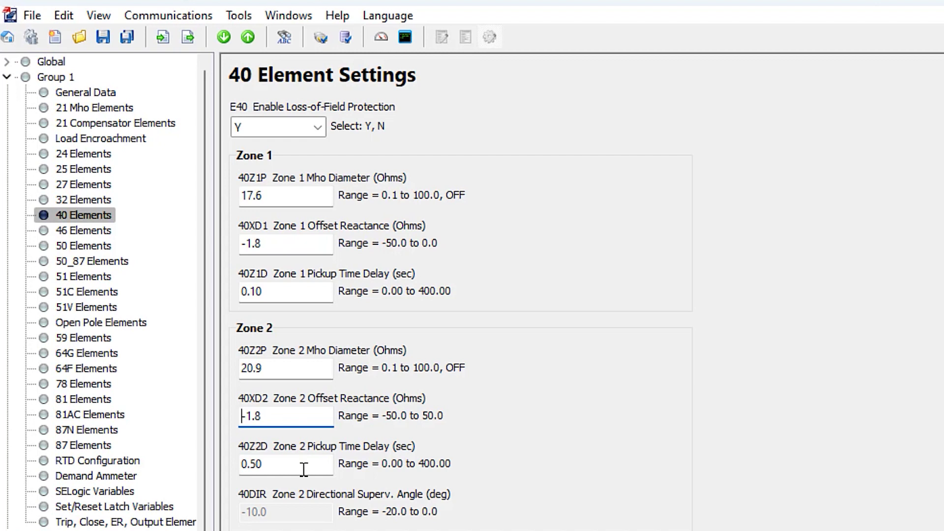
pyautogui.press('Tab')
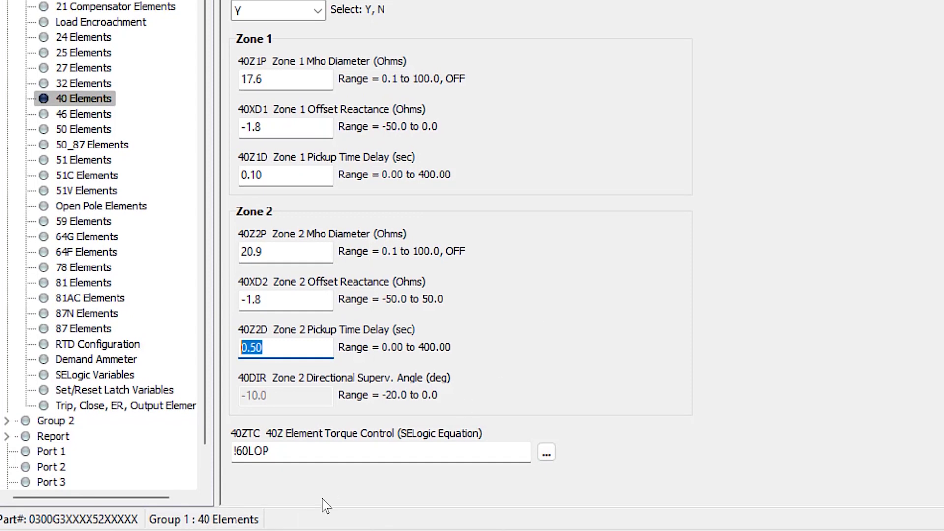
# - Examine the 40ZTC torque control equation and its leading NOT operator
pyautogui.click(316, 457)
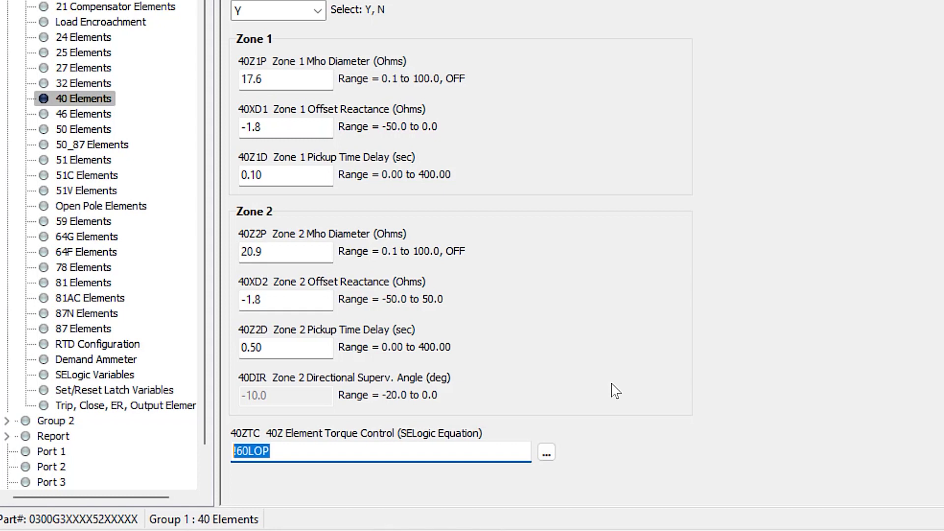
pyautogui.click(236, 451)
pyautogui.moveTo(236, 451); pyautogui.dragTo(327, 448)
pyautogui.click(327, 449)
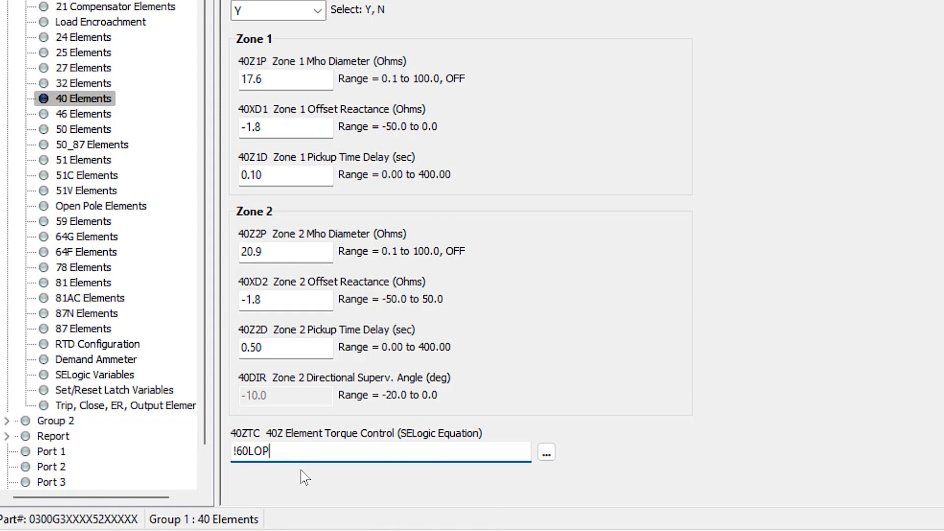
pyautogui.moveTo(234, 453); pyautogui.dragTo(237, 453)
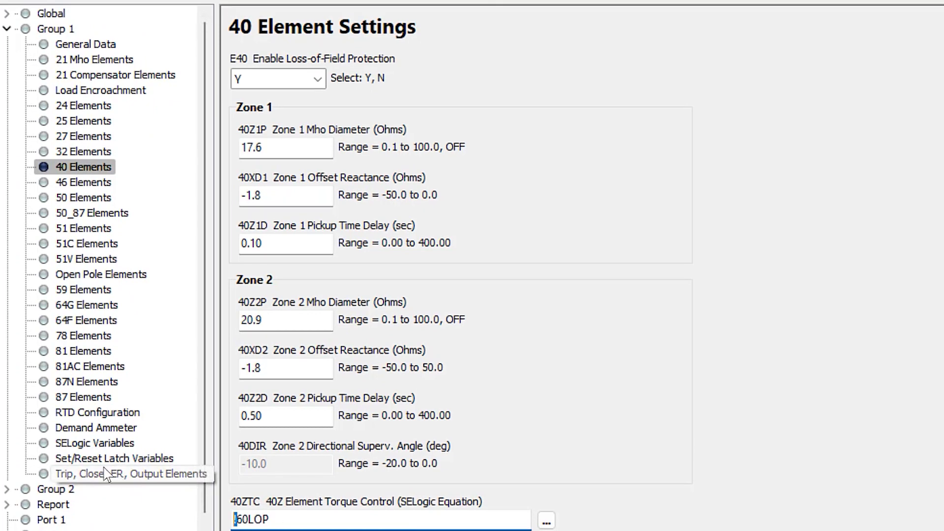
# - Open the Group 1 trip, close, ER and output settings and replace trip equation TR1 with 40Z1T+40Z2T
pyautogui.click(105, 474)
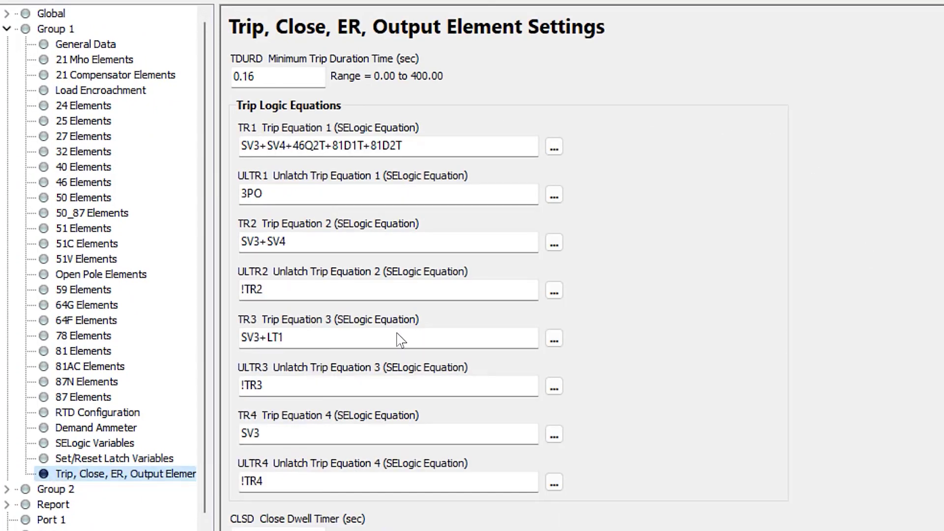
pyautogui.scroll(-5, 653, 238)
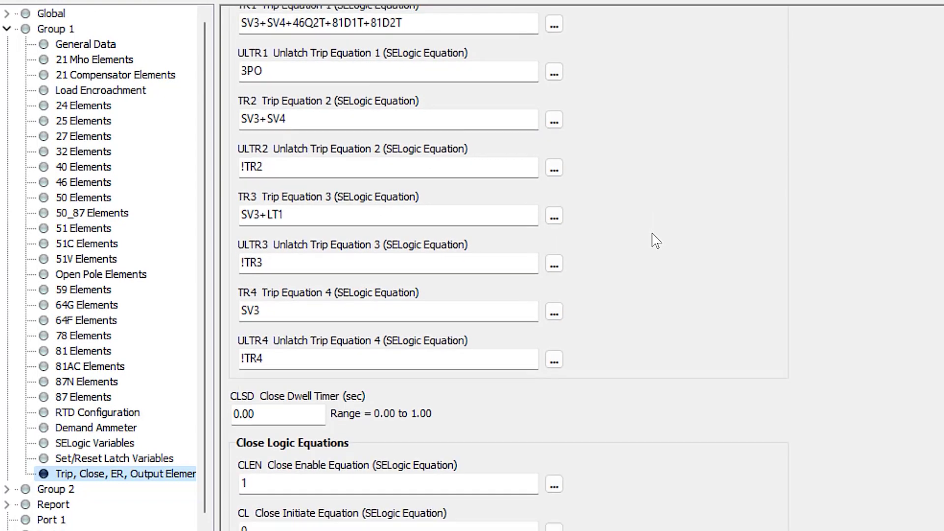
pyautogui.scroll(5, 653, 253)
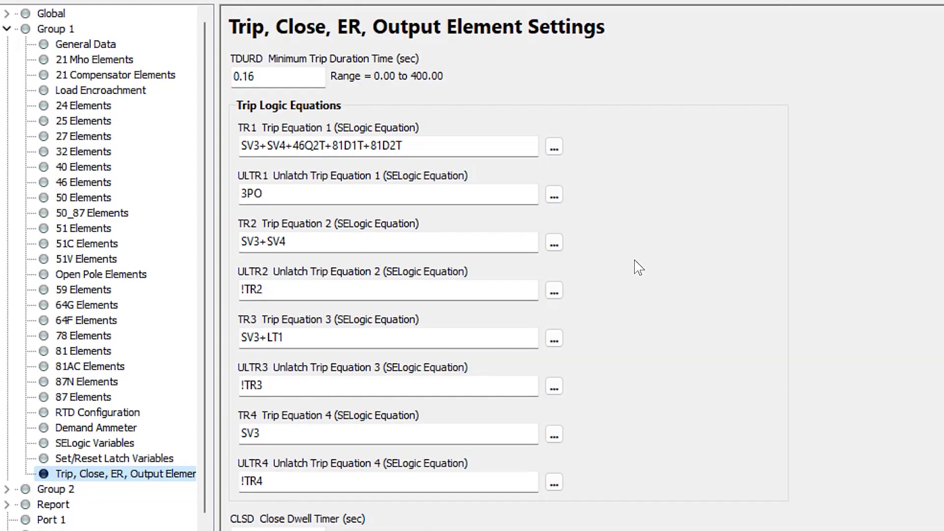
pyautogui.moveTo(455, 145); pyautogui.dragTo(238, 146)
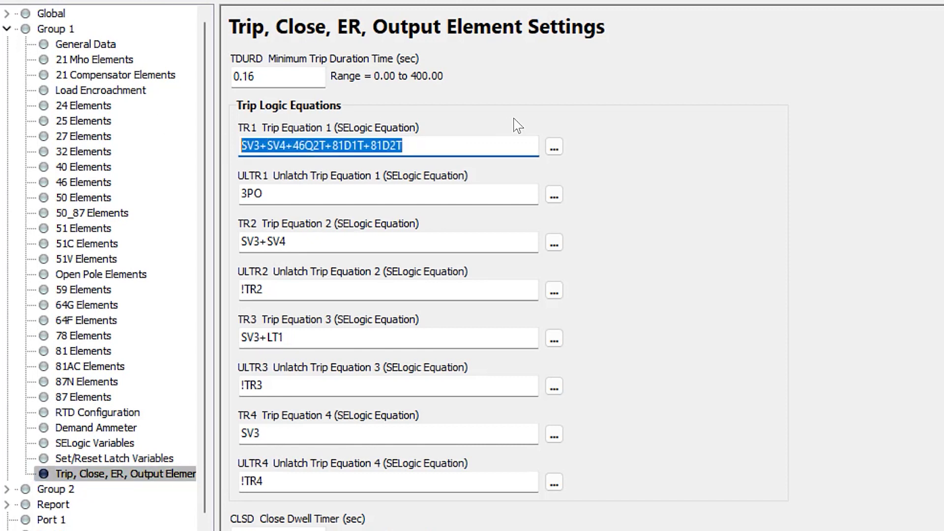
pyautogui.write('40z1')
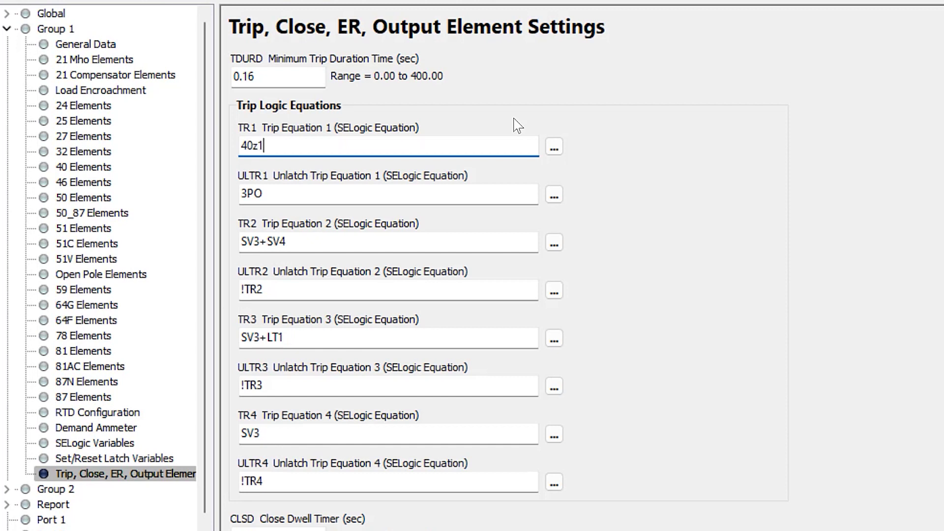
pyautogui.write('t+40z2t')
pyautogui.press('Return')
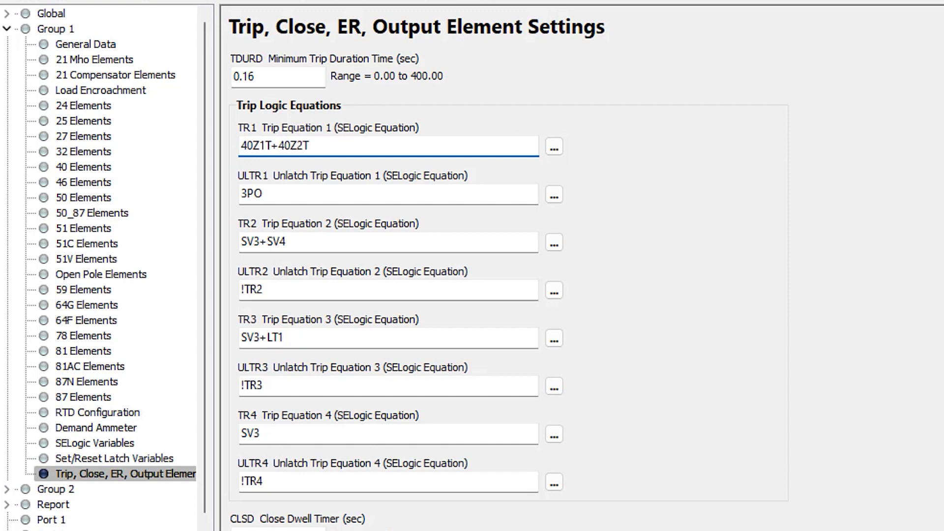
# - Switch to the SEL-300G instruction manual PDF and go to Figure 2.19, the Loss-of-Field Logic Diagram
pyautogui.hotkey('alt', 'Tab')
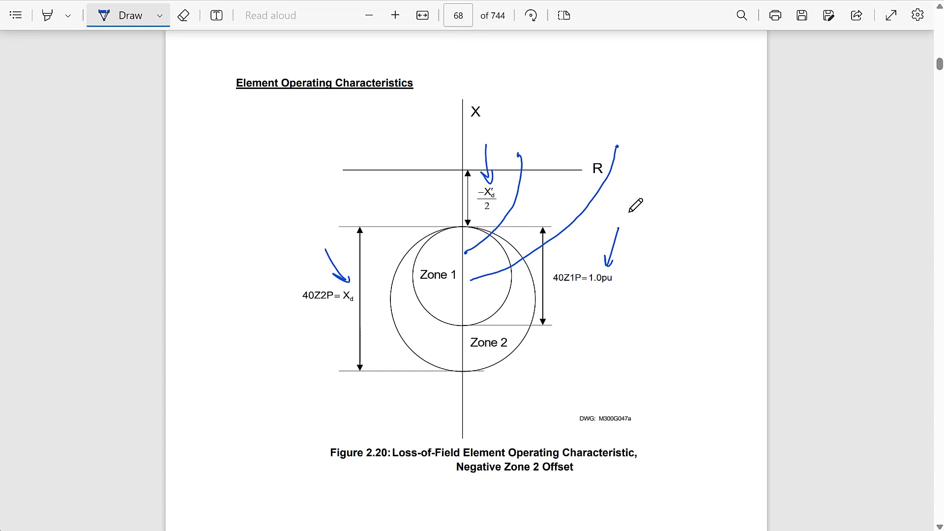
pyautogui.click(458, 16)
pyautogui.write('63')
pyautogui.press('Return')
pyautogui.scroll(-8, 688, 218)
pyautogui.scroll(2, 687, 224)
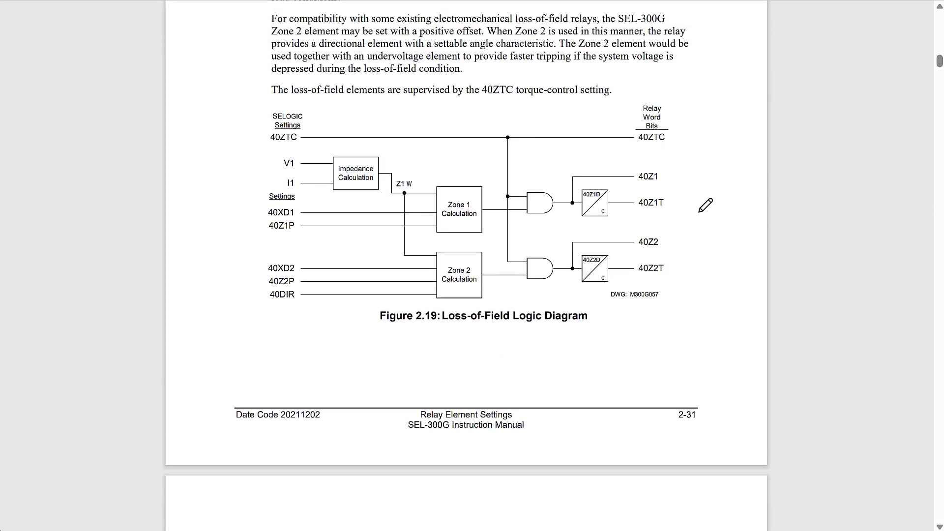
# - Enlarge the logic diagram and draw short blue arrows pointing at the 40Z1T and 40Z2T relay word bits
pyautogui.scroll(3, 707, 207)
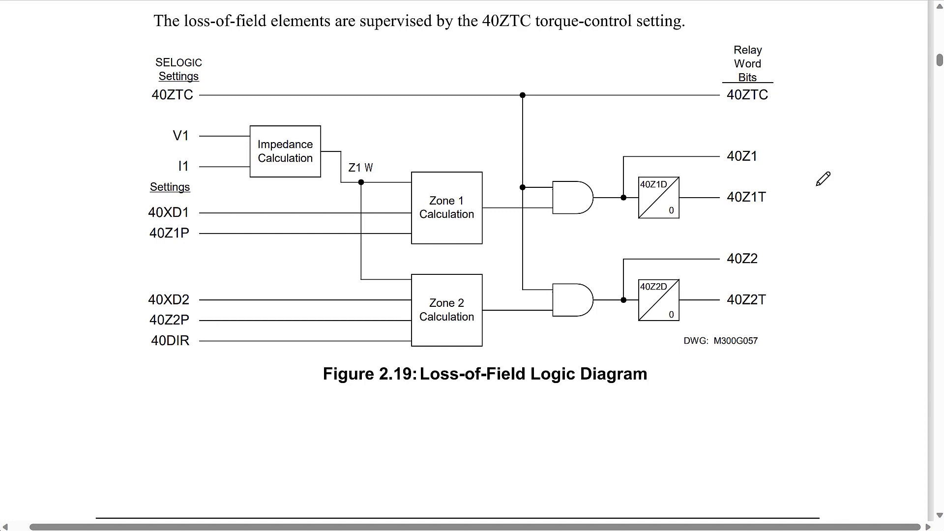
pyautogui.moveTo(794, 166)
pyautogui.mouseDown()
pyautogui.moveTo(772, 195)
pyautogui.moveTo(782, 194)
pyautogui.mouseUp()
pyautogui.moveTo(794, 260)
pyautogui.mouseDown()
pyautogui.moveTo(776, 293)
pyautogui.moveTo(785, 289)
pyautogui.mouseUp()
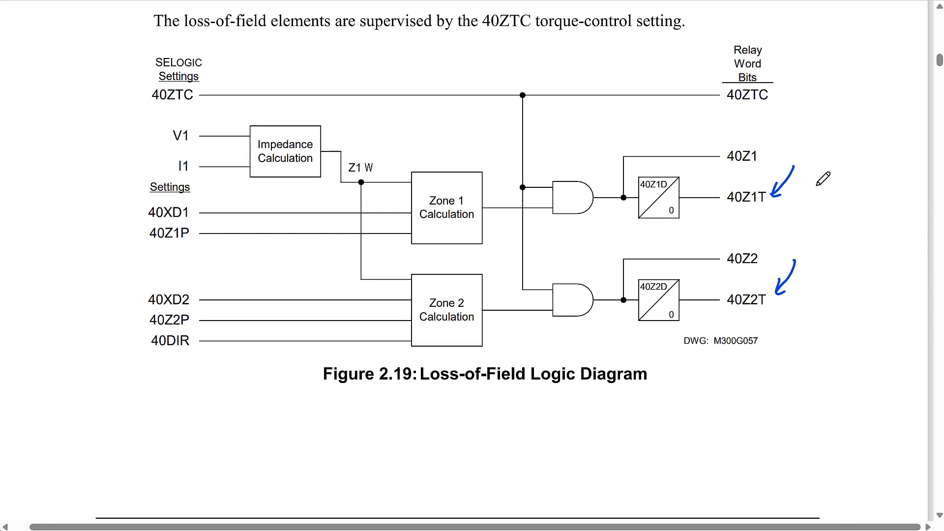